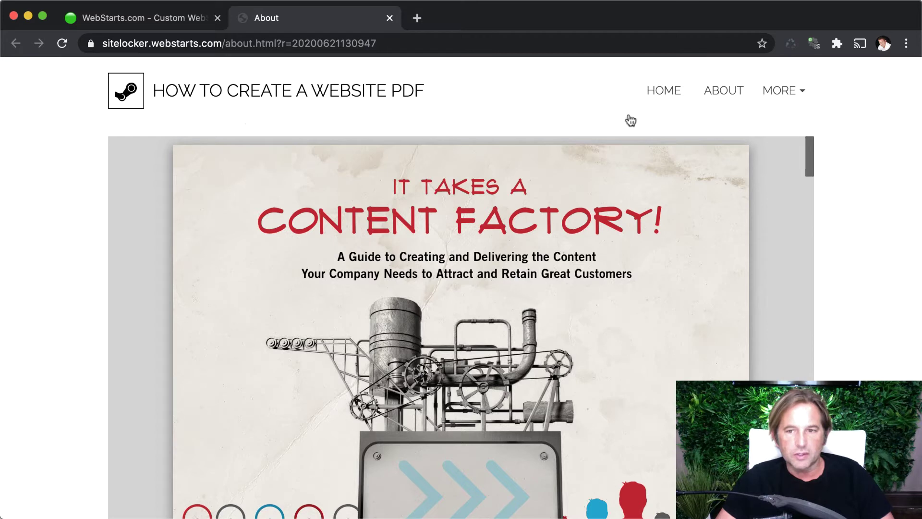
Step: Page through the embedded Content Factory ebook, then pop it out as content-factory-ebook-final1.pdf in a new tab
mouse_move(639, 216)
scroll(682, 188, "down", 1)
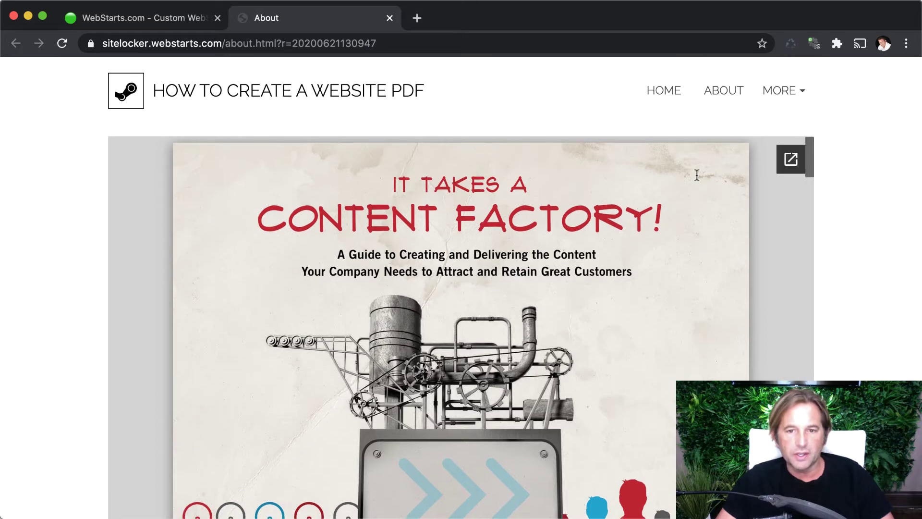
scroll(697, 181, "down", 1)
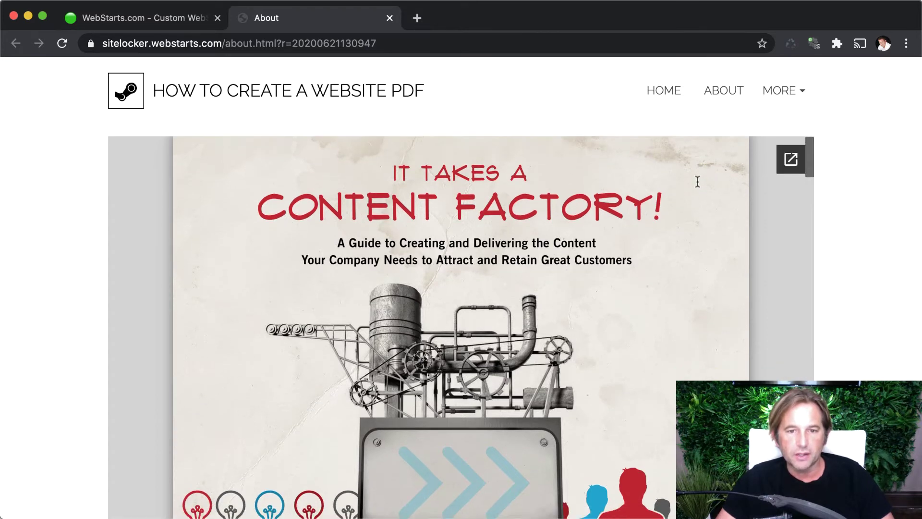
scroll(696, 183, "up", 1)
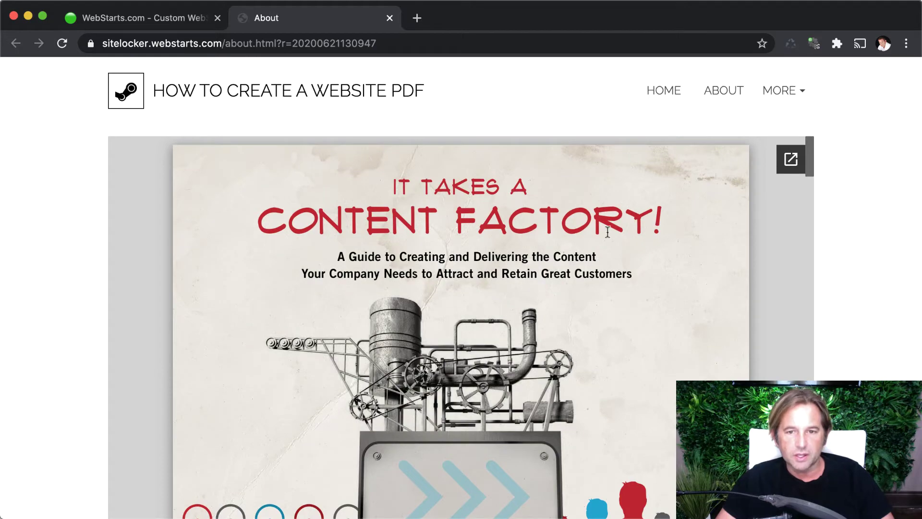
scroll(461, 326, "down", 3)
scroll(736, 371, "down", 10)
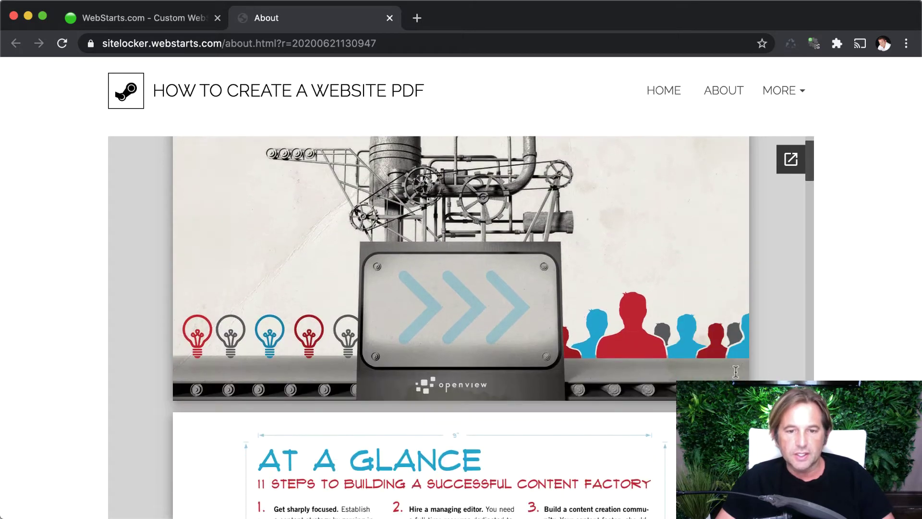
scroll(736, 371, "down", 10)
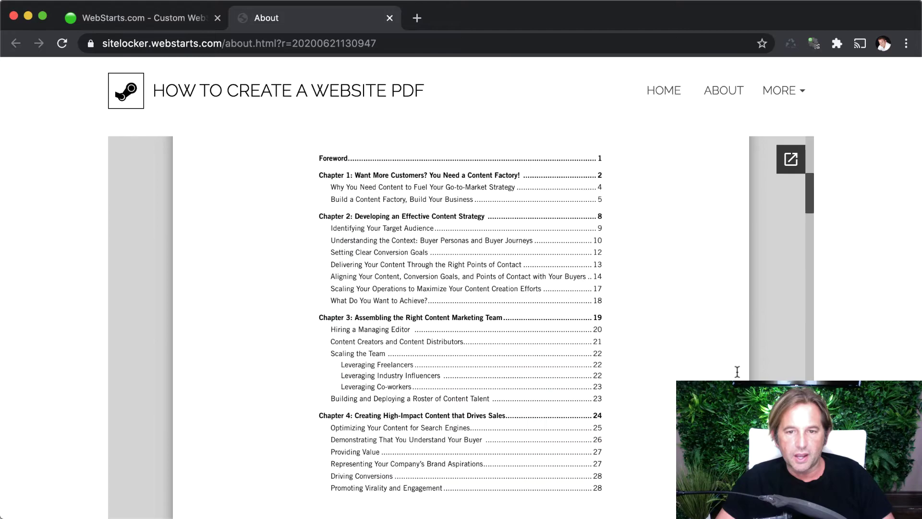
scroll(736, 371, "down", 10)
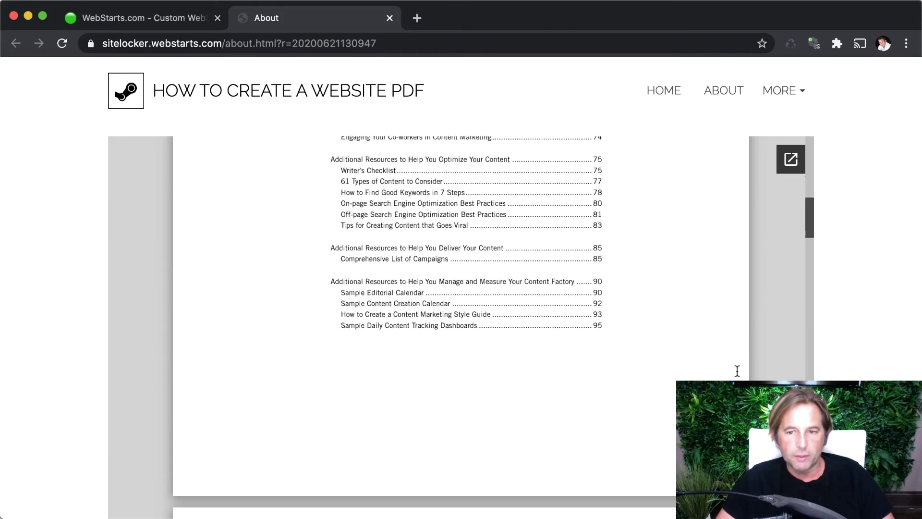
scroll(738, 370, "up", 20)
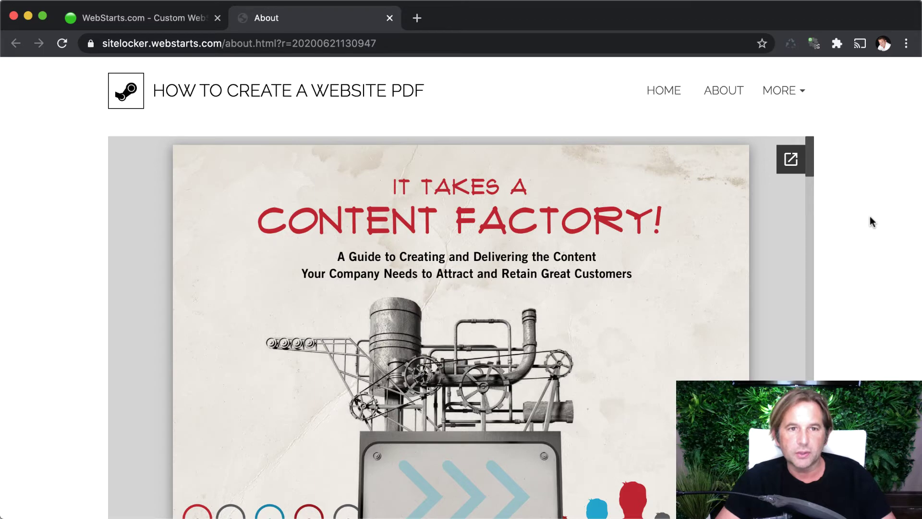
left_click(790, 159)
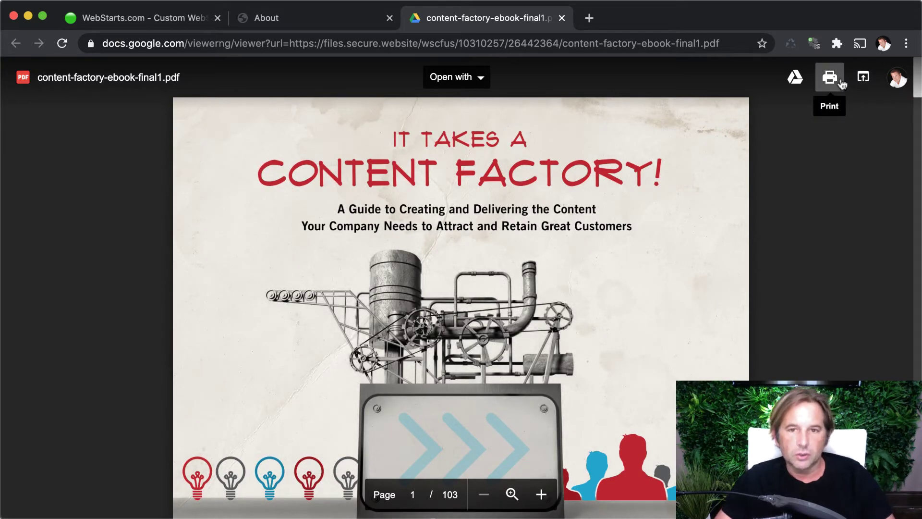
Step: Close the PDF tab and choose Get Started - It's Free to reach the Choose a Design gallery
left_click(561, 18)
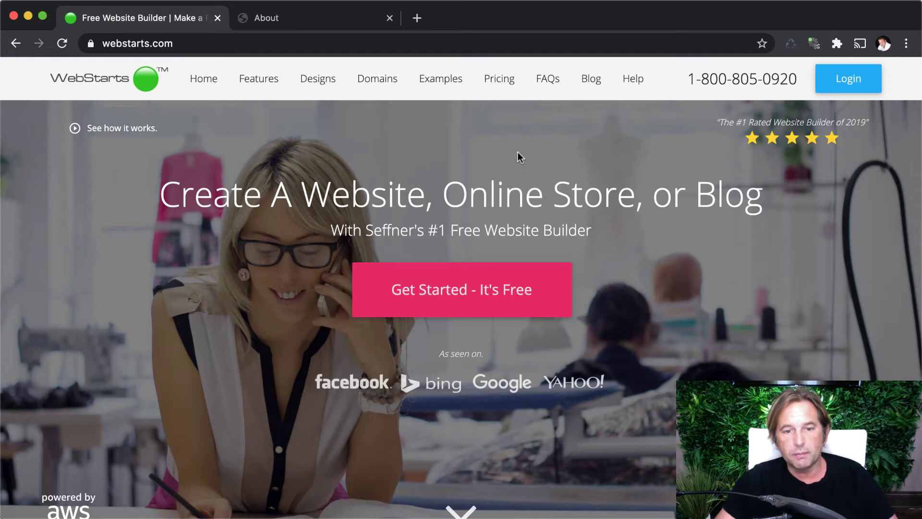
left_click(476, 292)
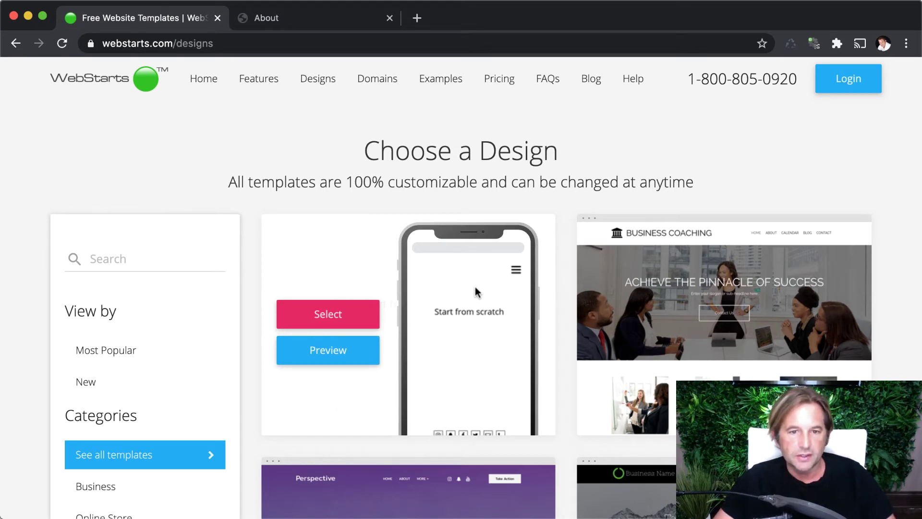
scroll(488, 356, "down", 4)
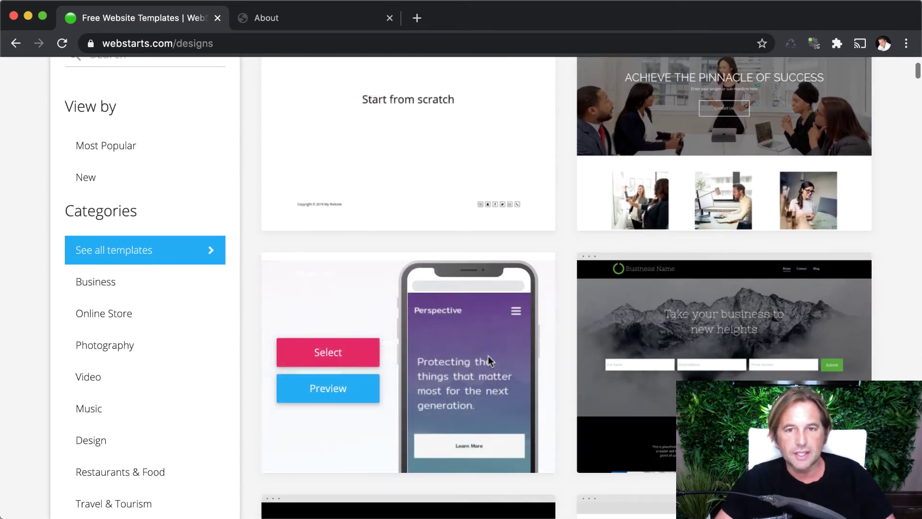
scroll(487, 356, "up", 4)
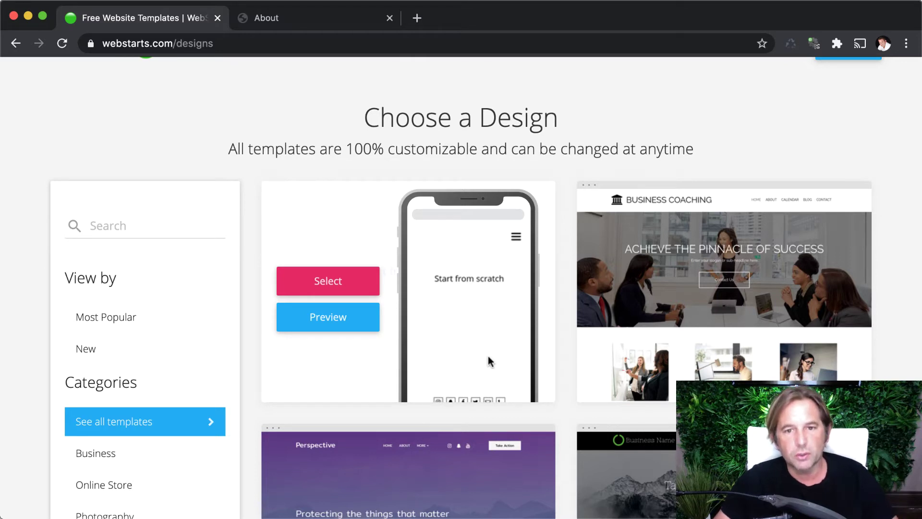
Step: Pick Start from scratch, then log in with the saved details to reach the sitelocker.webstarts.com dashboard
left_click(364, 288)
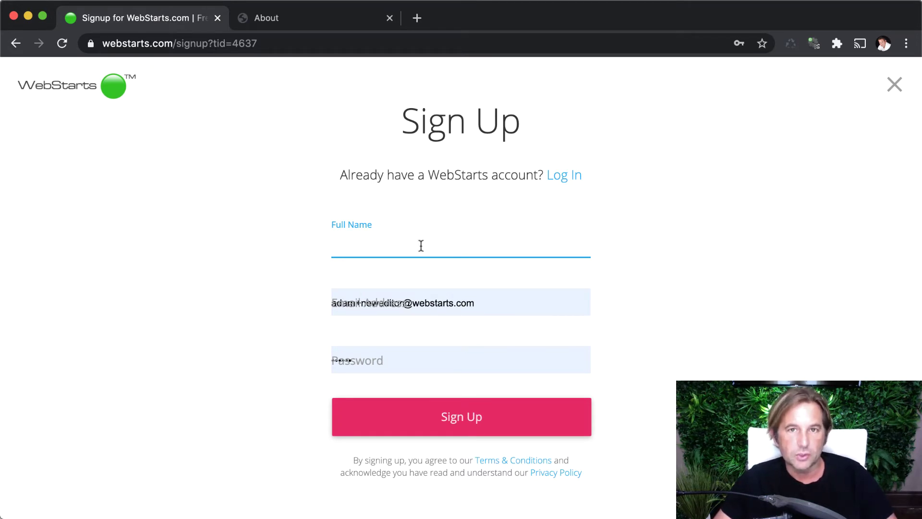
left_click(896, 85)
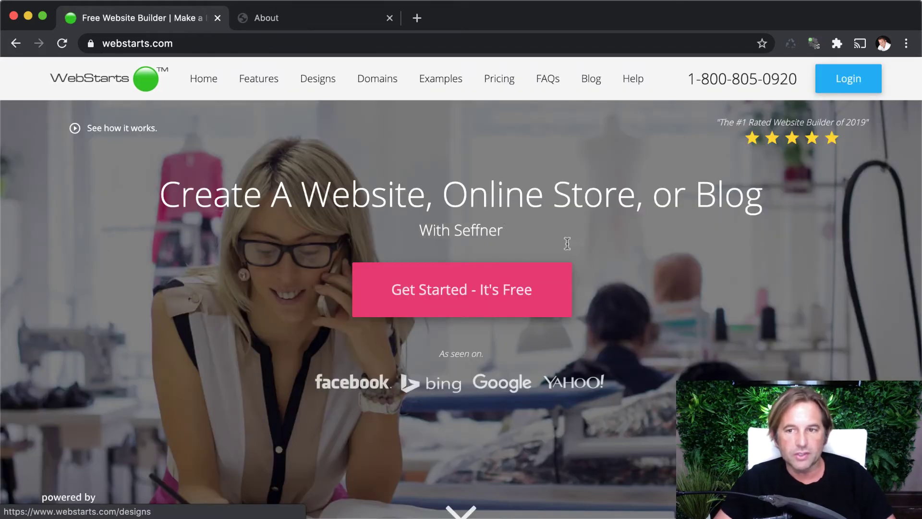
left_click(848, 79)
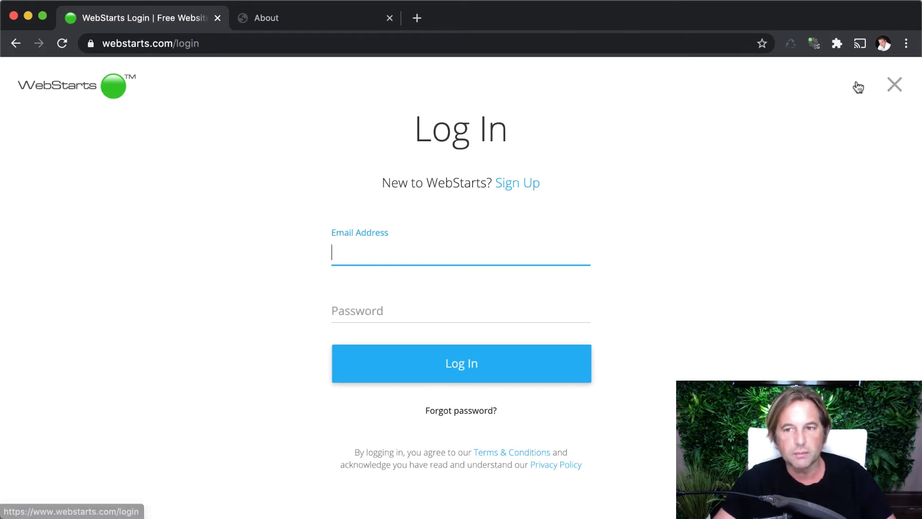
left_click(523, 366)
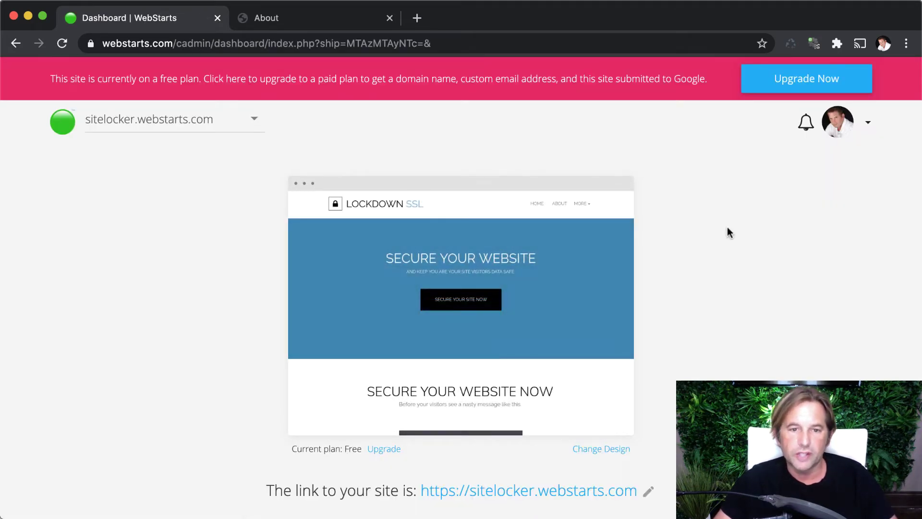
scroll(762, 284, "down", 10)
scroll(762, 284, "up", 10)
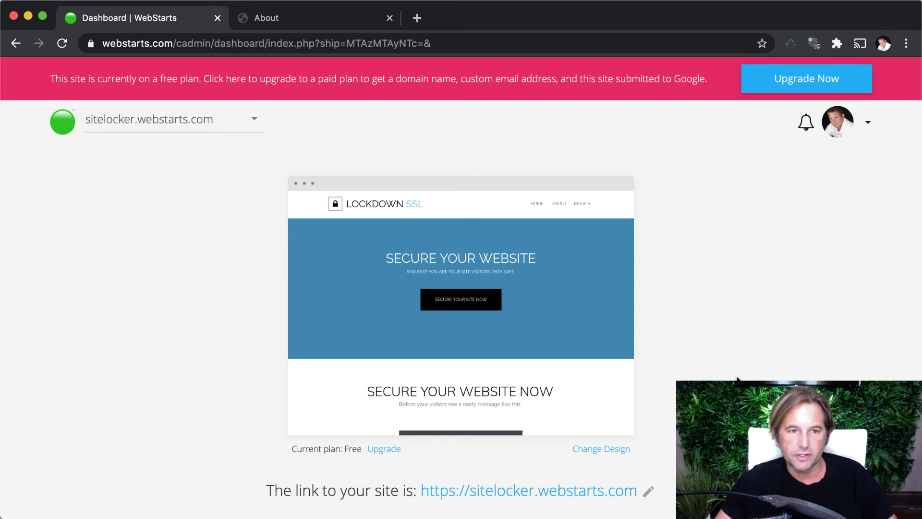
mouse_move(490, 304)
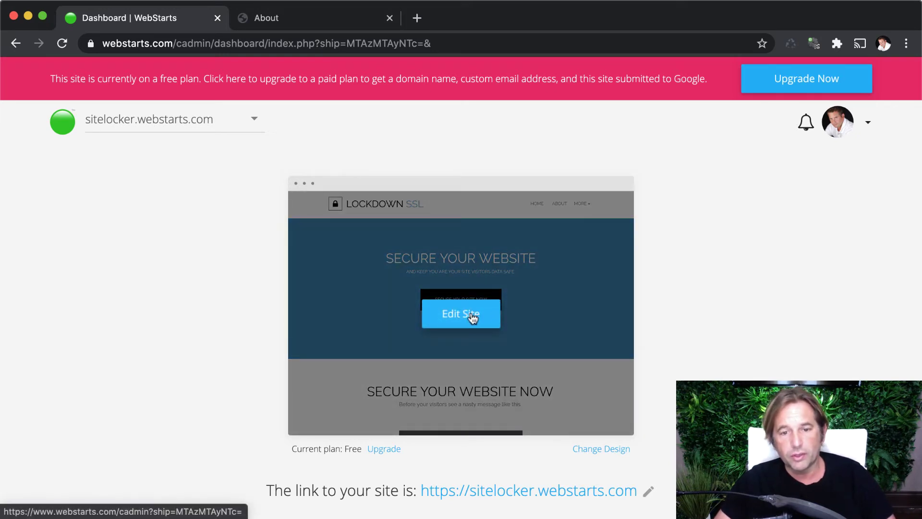
Step: Open the site in the editor and switch from the Home page to the About page
left_click(472, 316)
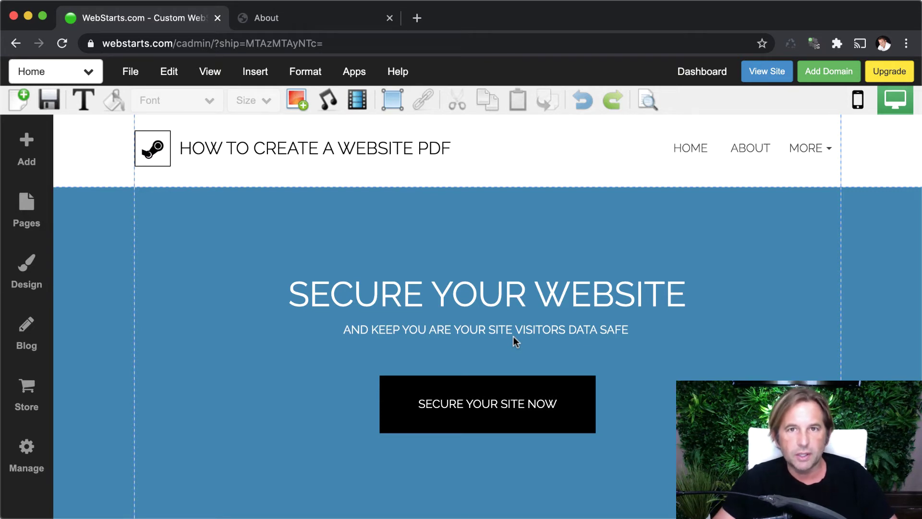
left_click(87, 75)
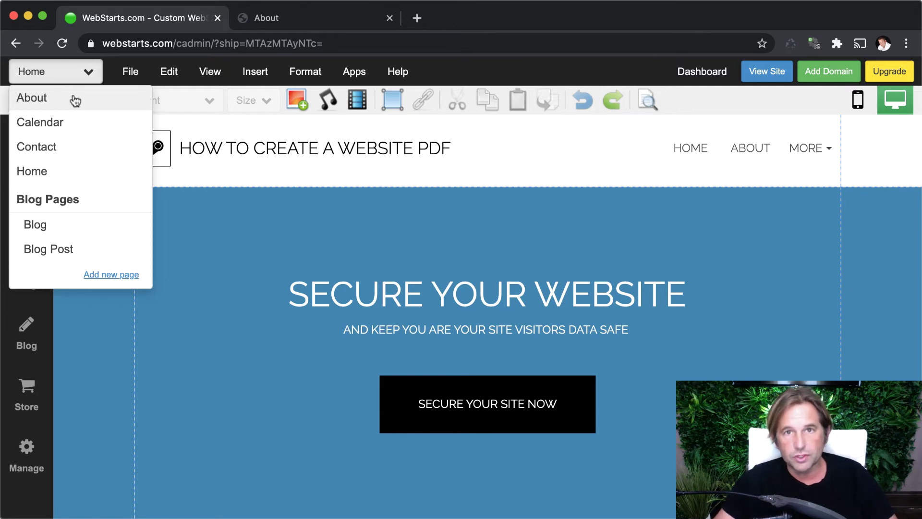
left_click(129, 72)
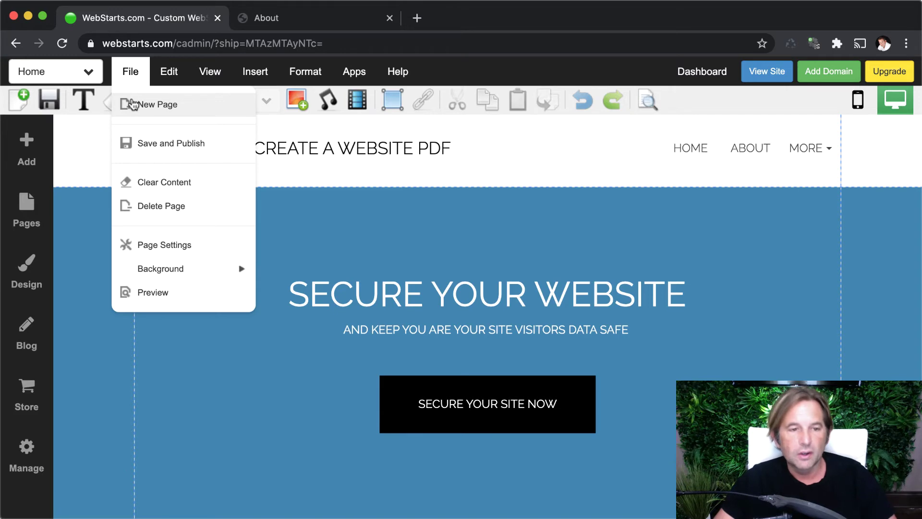
left_click(88, 72)
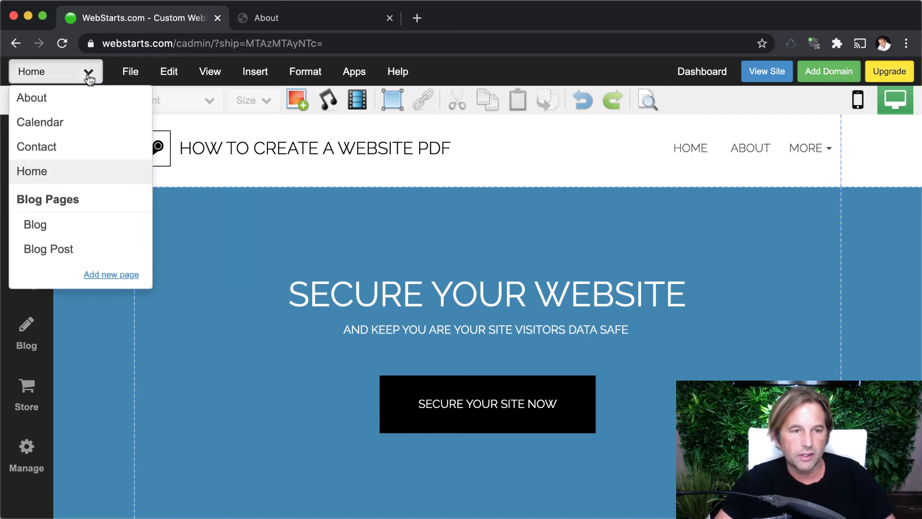
left_click(82, 108)
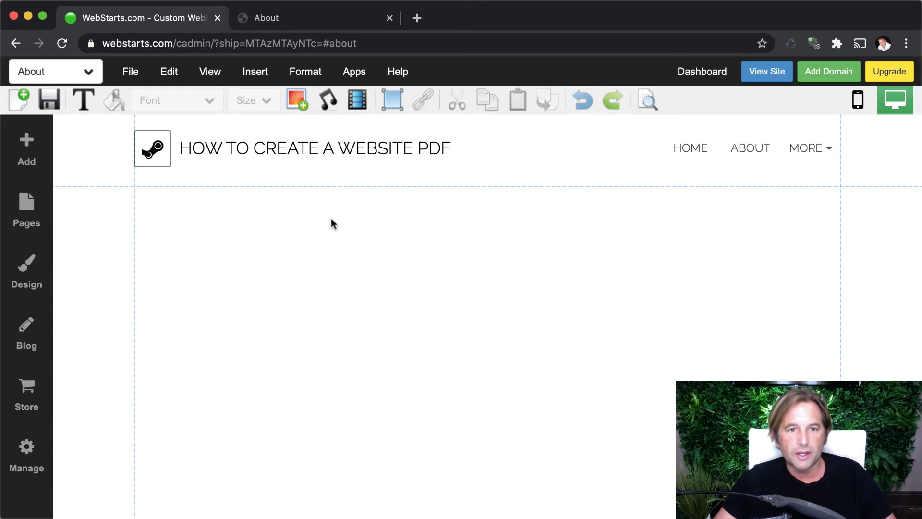
Step: Insert a Document and pick the Content-Factory ebook PDF from My Docs
left_click(268, 81)
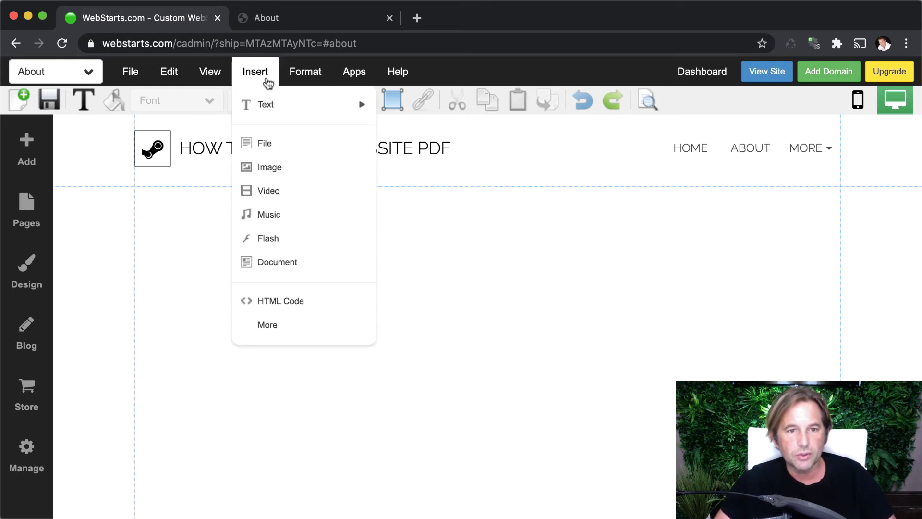
left_click(277, 264)
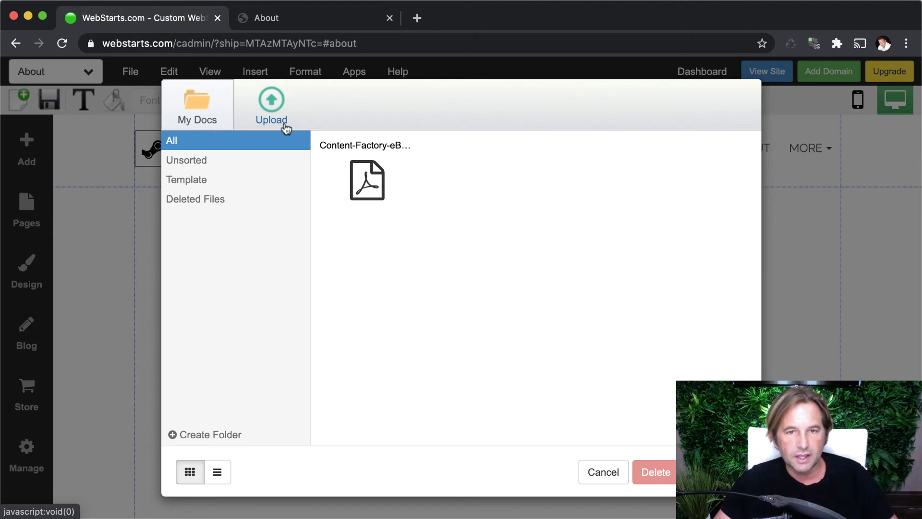
left_click(285, 124)
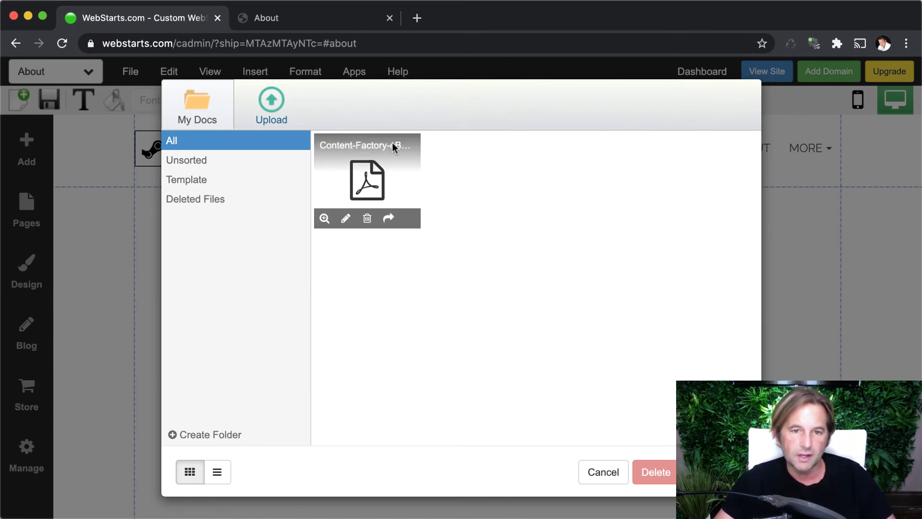
left_click(370, 176)
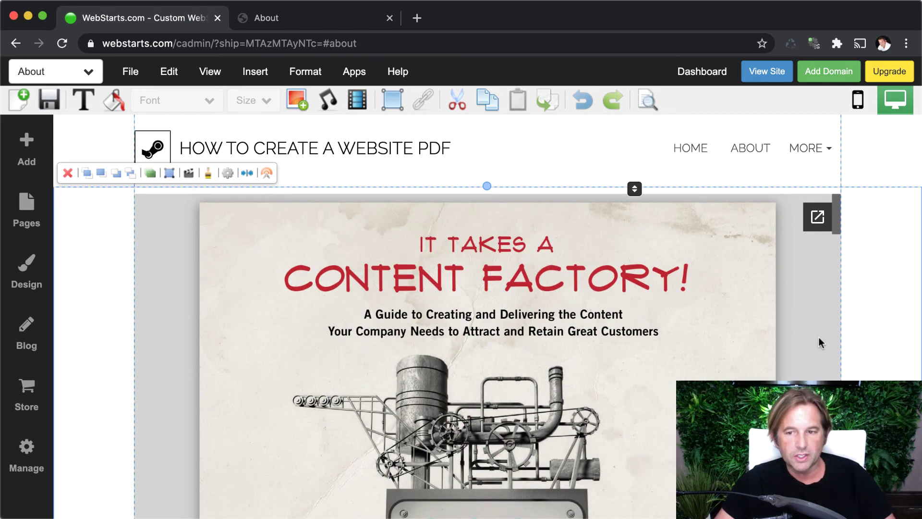
Step: Stretch the embedded PDF viewer taller by dragging its bottom edge down
scroll(819, 342, "down", 15)
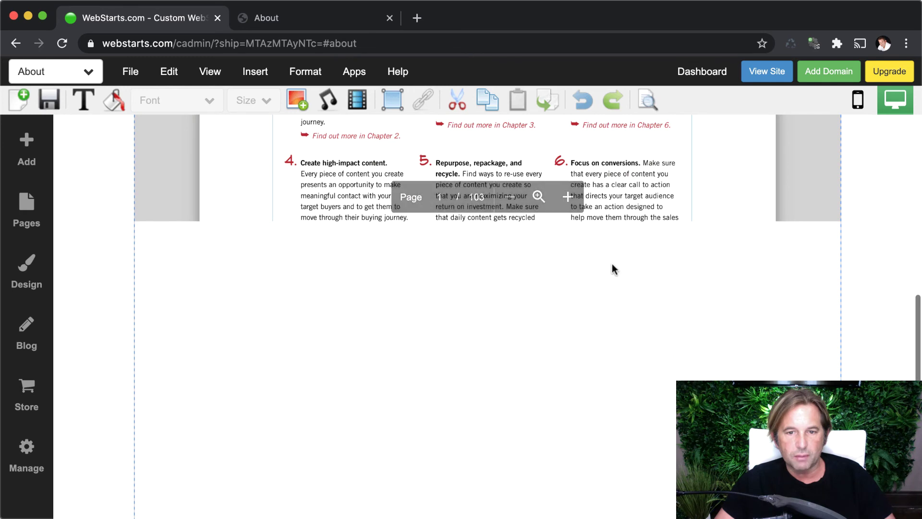
left_click(653, 206)
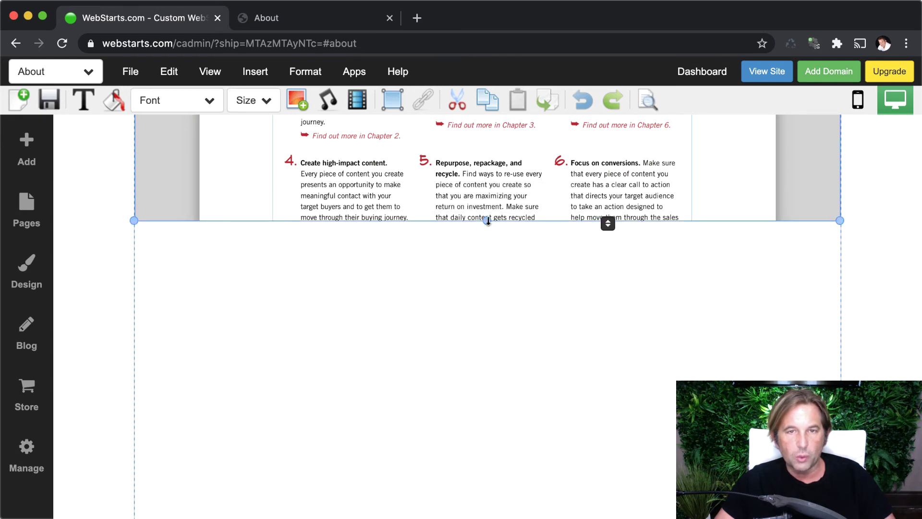
left_click_drag(488, 221, 510, 368)
scroll(547, 385, "down", 2)
scroll(547, 385, "down", 5)
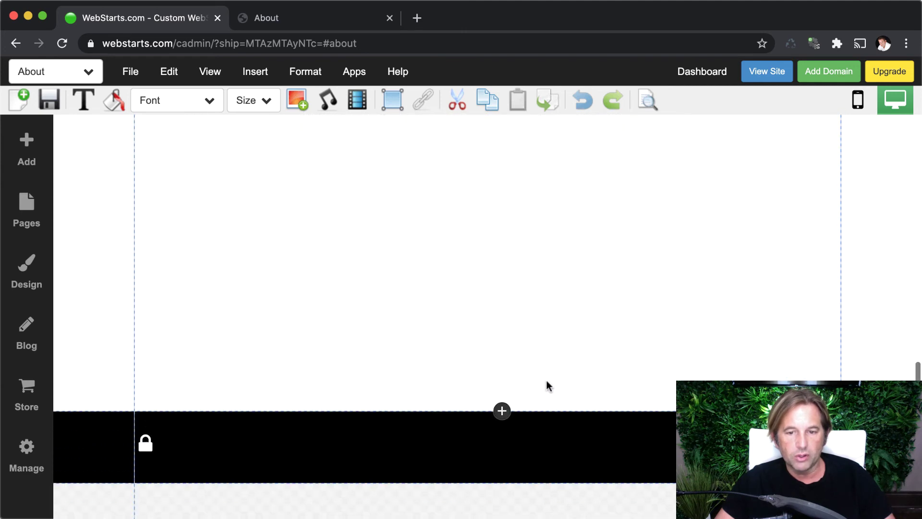
scroll(565, 453, "up", 1)
scroll(566, 413, "up", 3)
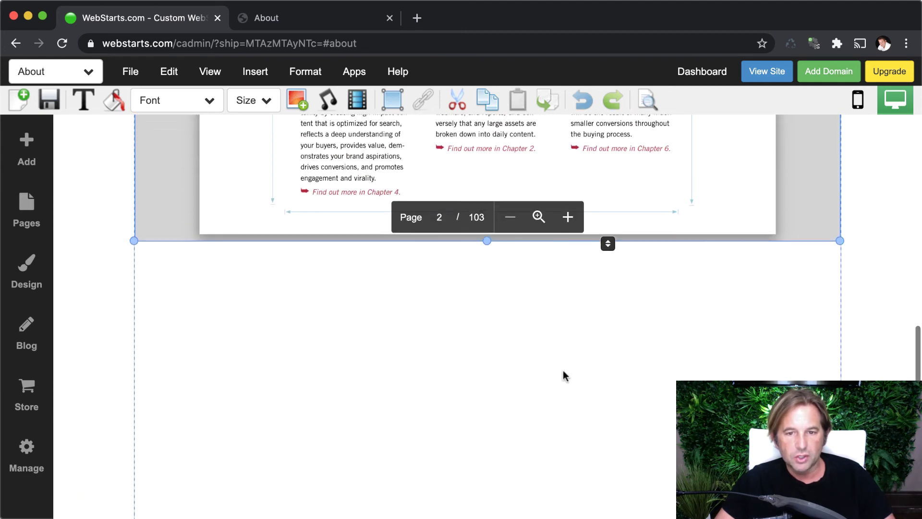
left_click_drag(487, 281, 487, 490)
Step: Deselect the PDF viewer and save the About page
scroll(612, 269, "up", 10)
scroll(614, 270, "up", 6)
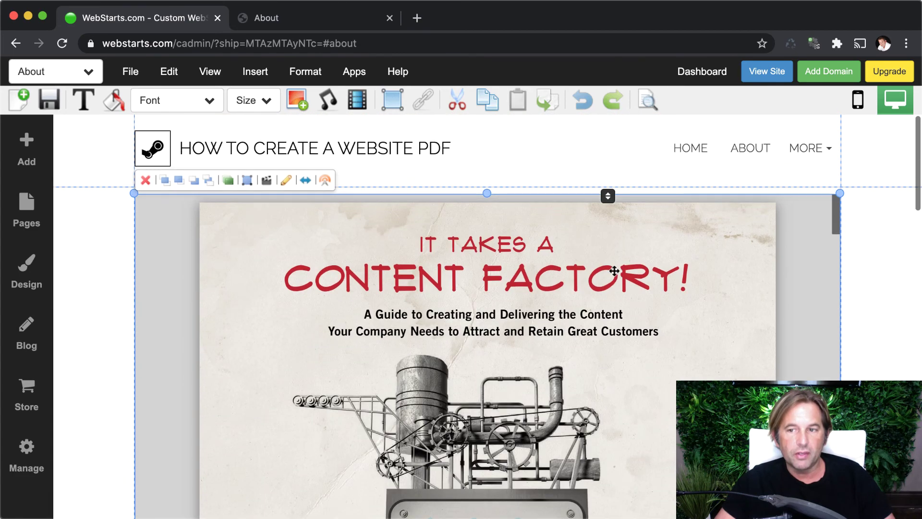
left_click(892, 258)
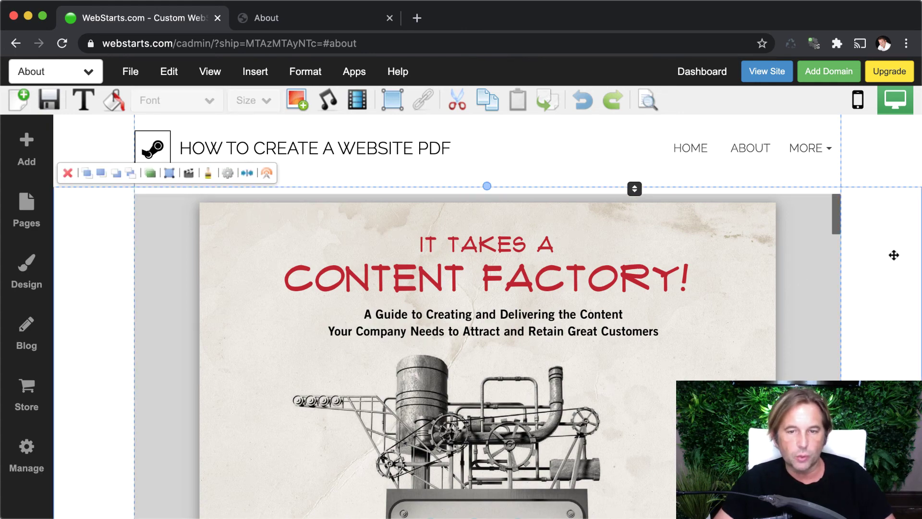
left_click(50, 102)
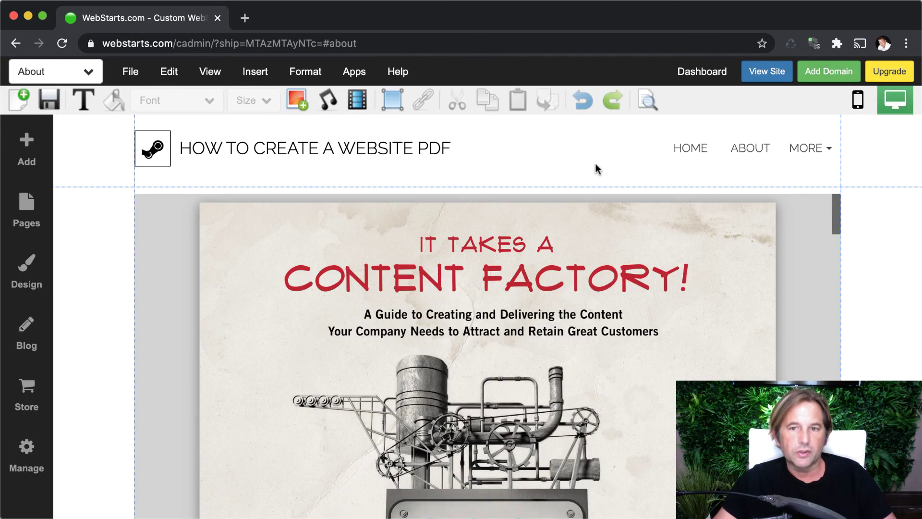
Step: Open the live About page at sitelocker.webstarts.com and scroll through the embedded ebook
left_click(766, 72)
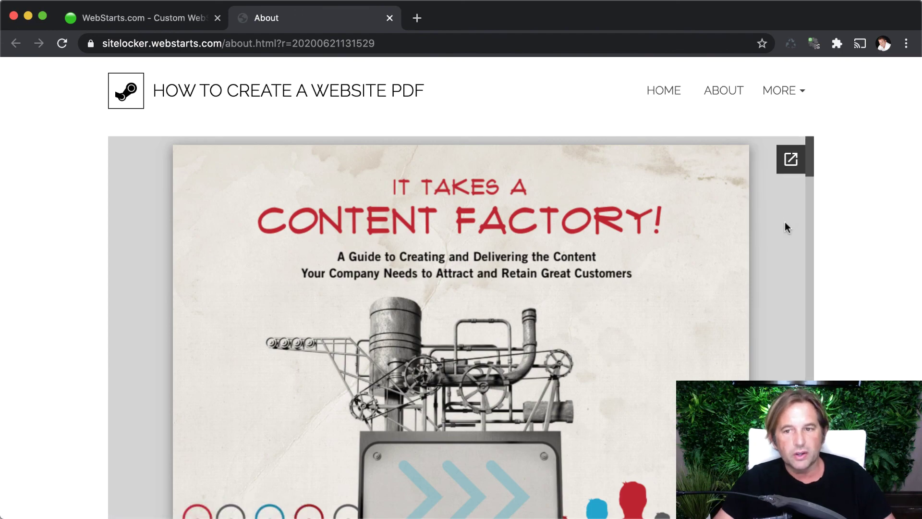
scroll(759, 287, "down", 15)
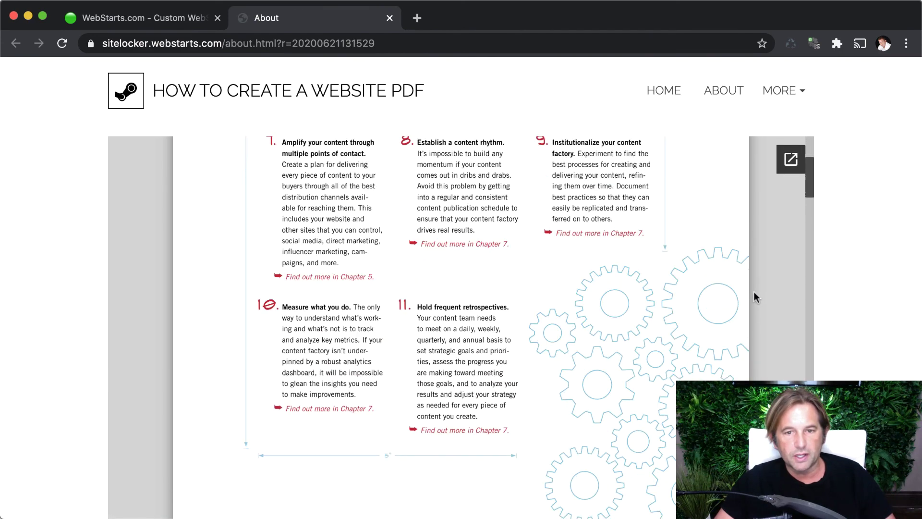
scroll(754, 292, "up", 15)
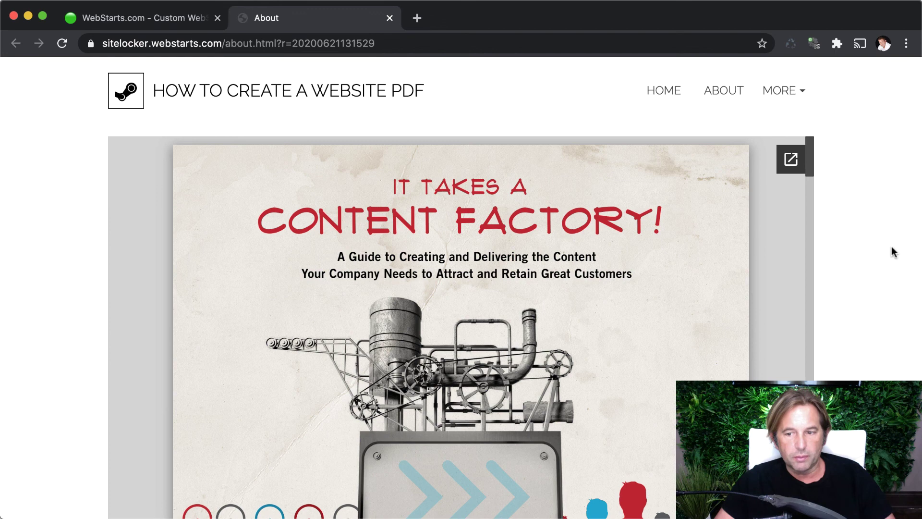